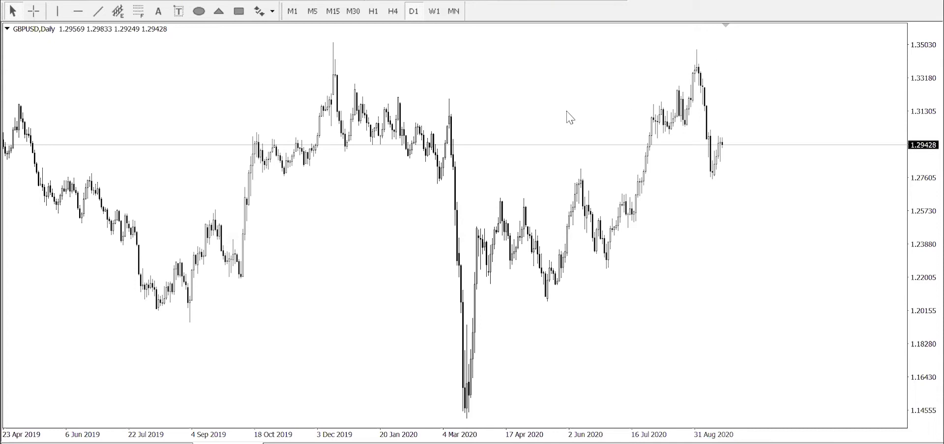
Step: Zoom in on the GBPUSD daily chart with the plus key so candlesticks show
key("plus")
key("plus")
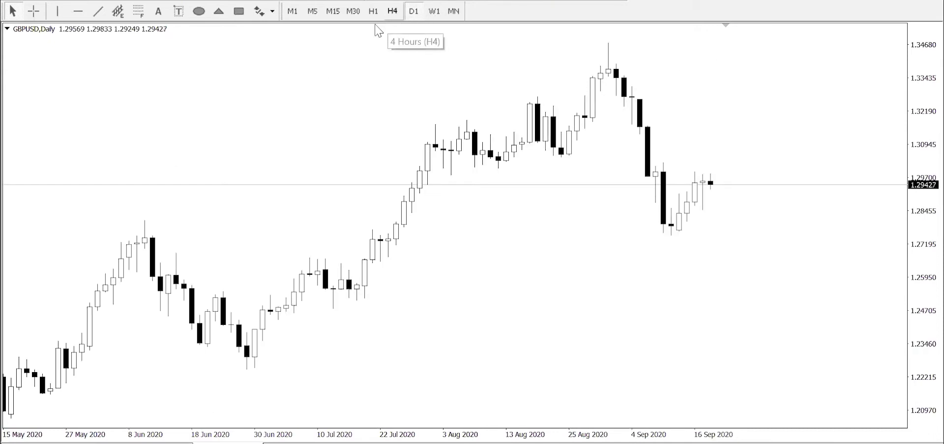
left_click(238, 13)
left_click_drag(449, 169, 784, 154)
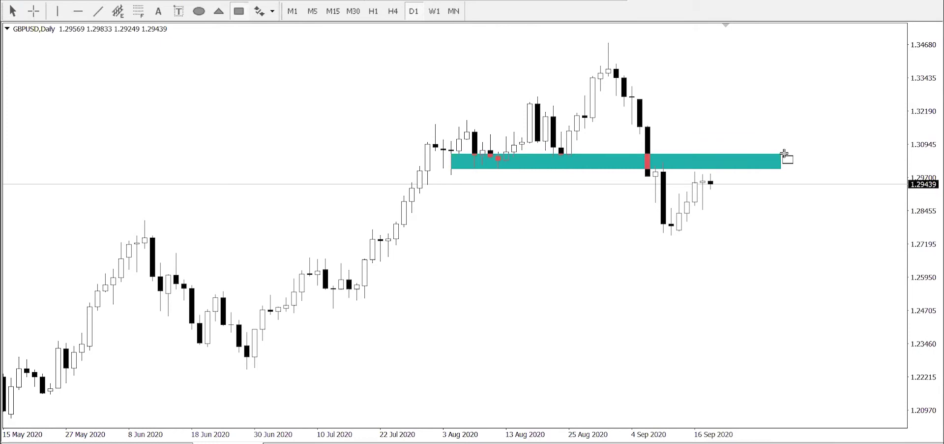
left_click(98, 11)
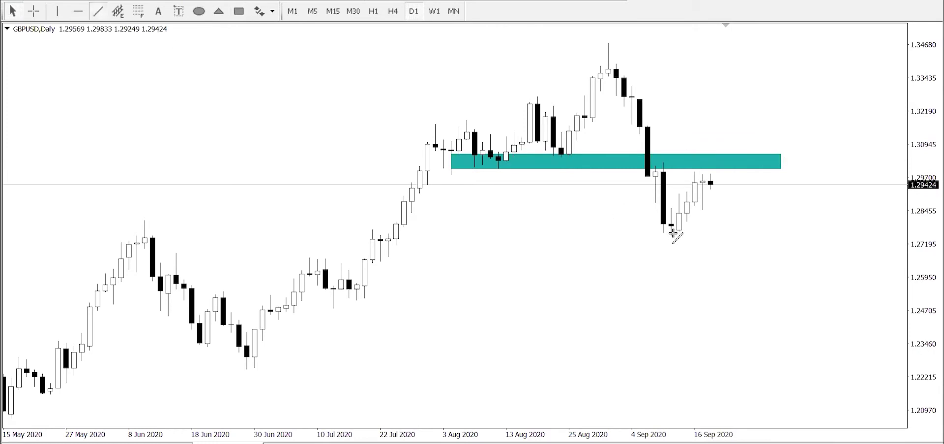
left_click_drag(656, 231, 703, 231)
key("BackSpace")
key("BackSpace")
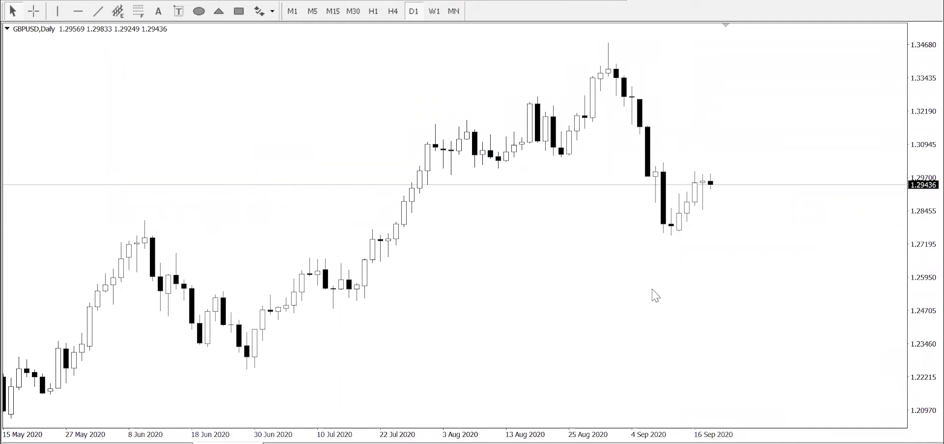
Step: Switch to H4, zoom out, and draw a red trendline rising from the mid-July low
left_click(393, 11)
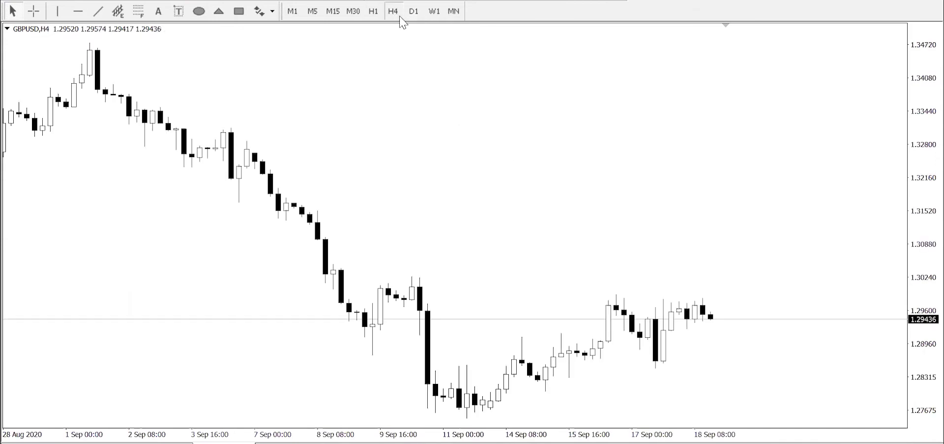
key("minus")
key("minus")
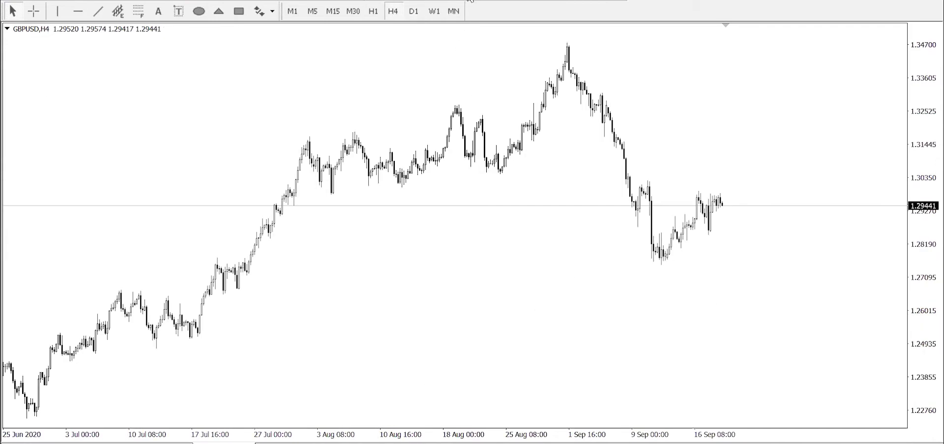
left_click(98, 11)
left_click_drag(195, 331, 713, 66)
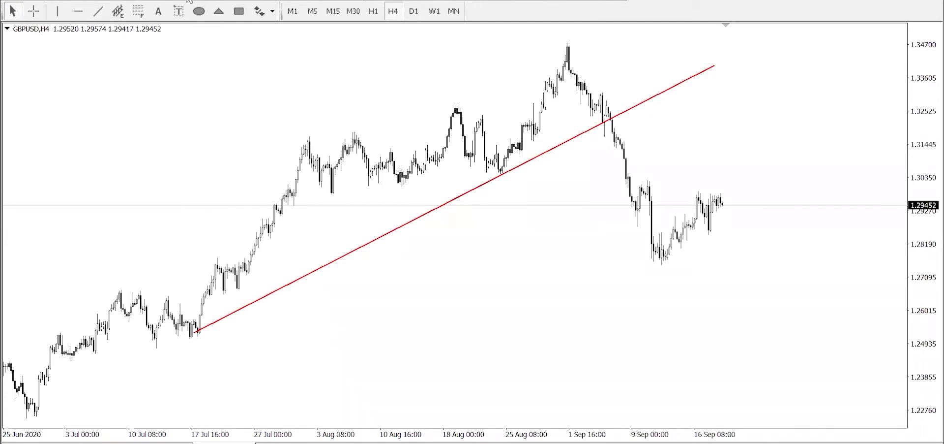
Step: Circle the trendline touches and break point, sketch channel edges, then clear the annotations
left_click_drag(199, 318, 200, 319)
mouse_move(38, 404)
left_mouse_down()
mouse_move(37, 419)
mouse_move(39, 406)
left_mouse_up()
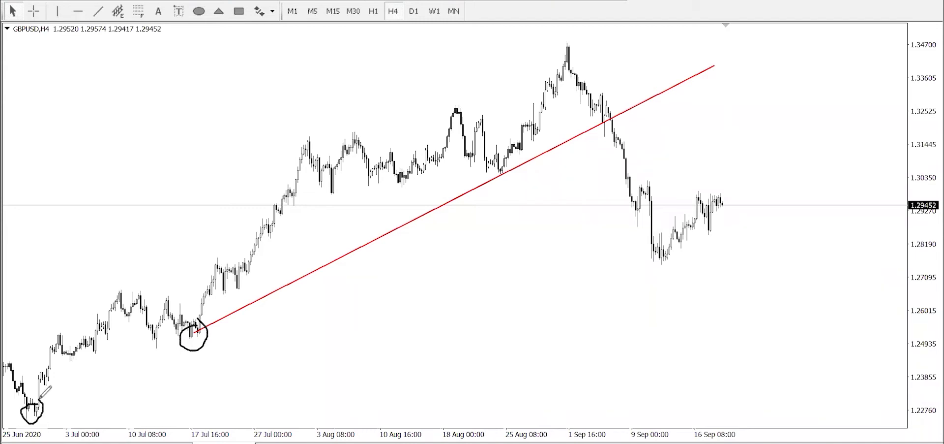
mouse_move(493, 157)
left_mouse_down()
mouse_move(508, 186)
mouse_move(499, 158)
left_mouse_up()
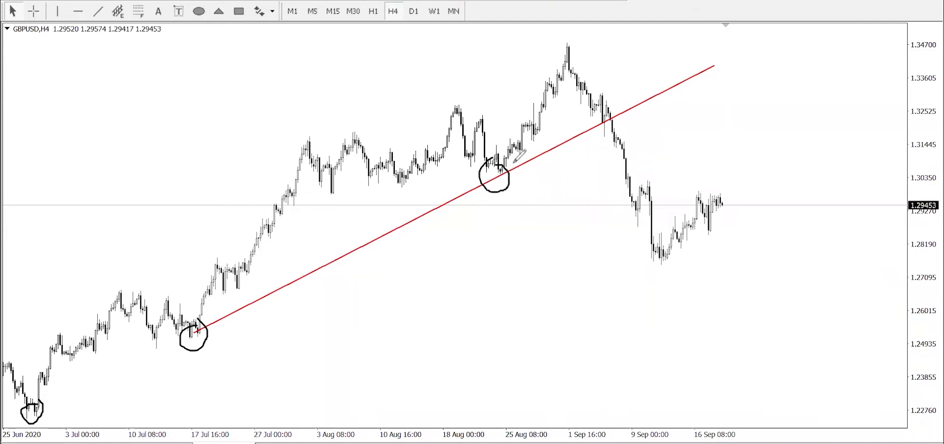
mouse_move(603, 120)
left_mouse_down()
mouse_move(606, 132)
mouse_move(631, 132)
mouse_move(595, 119)
left_mouse_up()
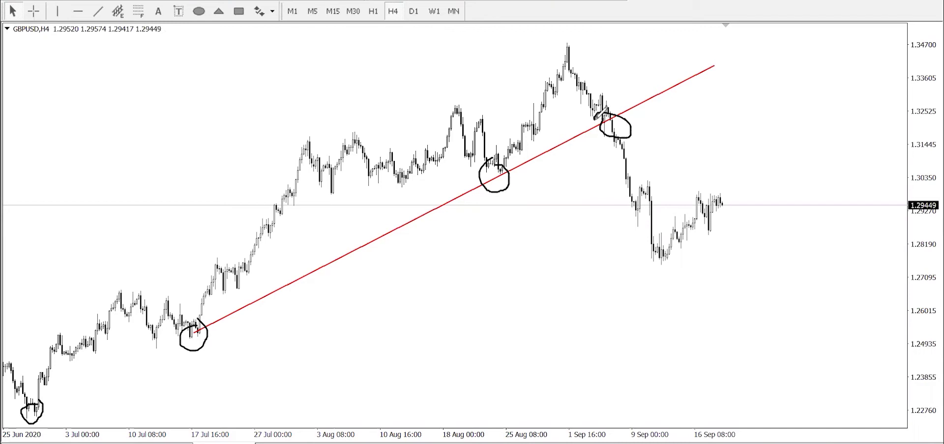
left_click_drag(652, 237, 713, 187)
mouse_move(663, 268)
left_mouse_down()
mouse_move(744, 205)
mouse_move(723, 192)
mouse_move(735, 136)
mouse_move(768, 163)
mouse_move(796, 328)
left_mouse_up()
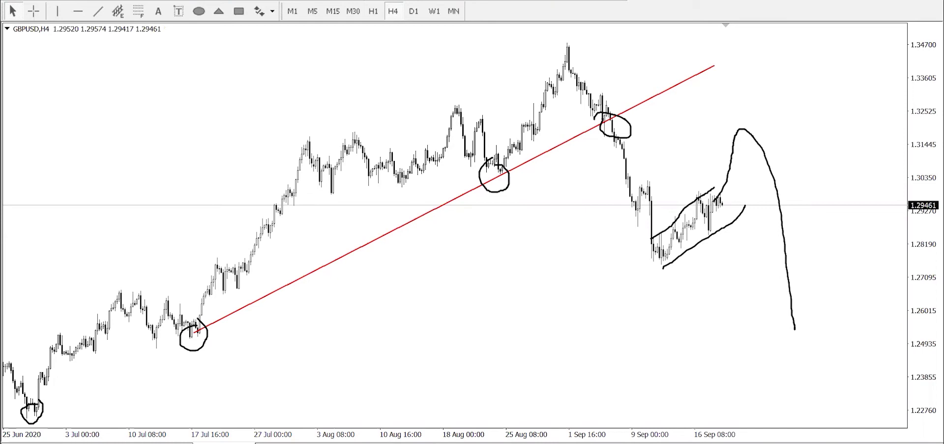
key("e")
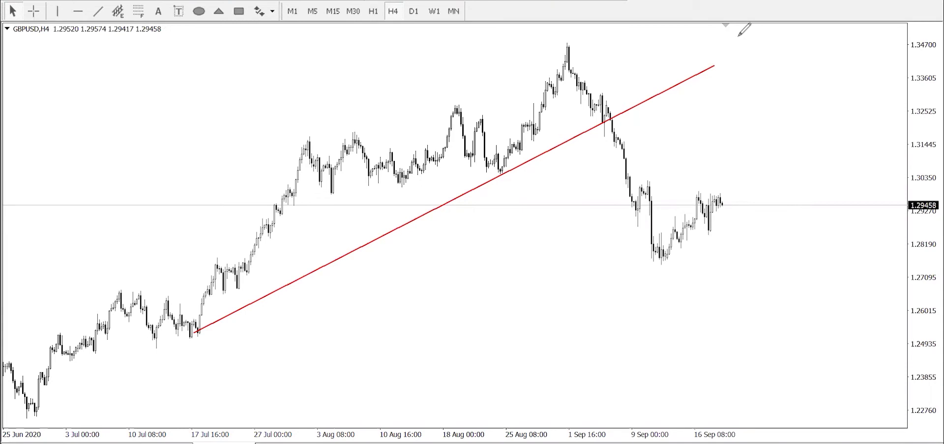
Step: Draw a Fibonacci retracement from the 1 Sep high to the September low, then clear sketches
left_click(139, 11)
mouse_move(566, 42)
left_mouse_down()
mouse_move(639, 216)
mouse_move(680, 268)
left_mouse_up()
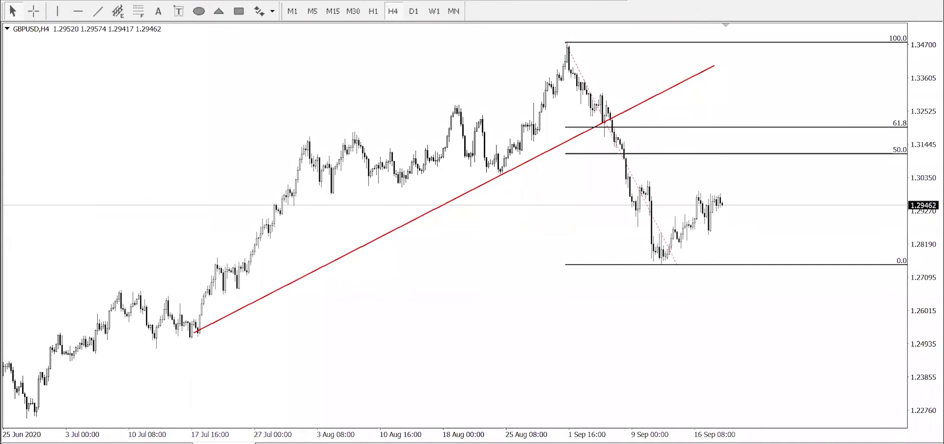
mouse_move(732, 127)
left_mouse_down()
mouse_move(742, 152)
mouse_move(750, 129)
mouse_move(732, 127)
mouse_move(770, 221)
mouse_move(801, 364)
left_mouse_up()
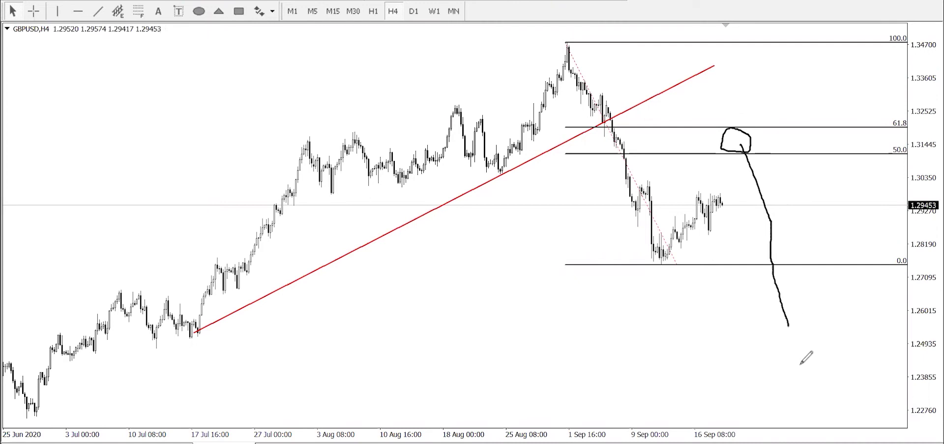
mouse_move(204, 322)
left_mouse_down()
mouse_move(210, 337)
mouse_move(206, 321)
left_mouse_up()
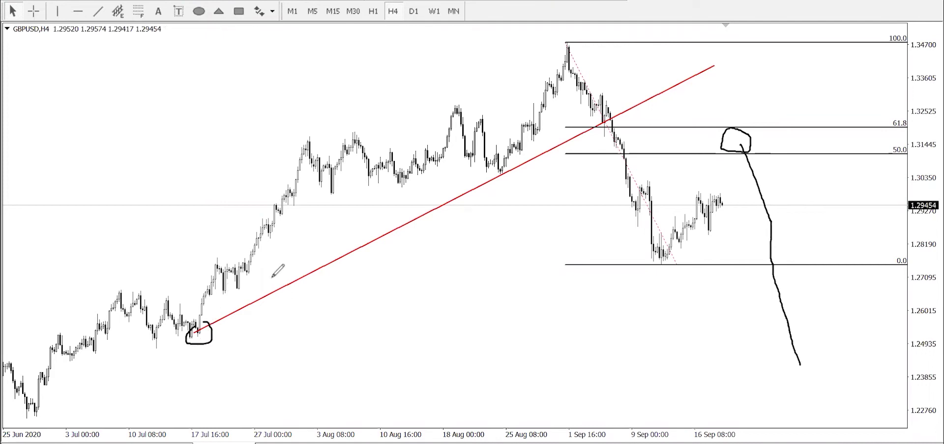
key("e")
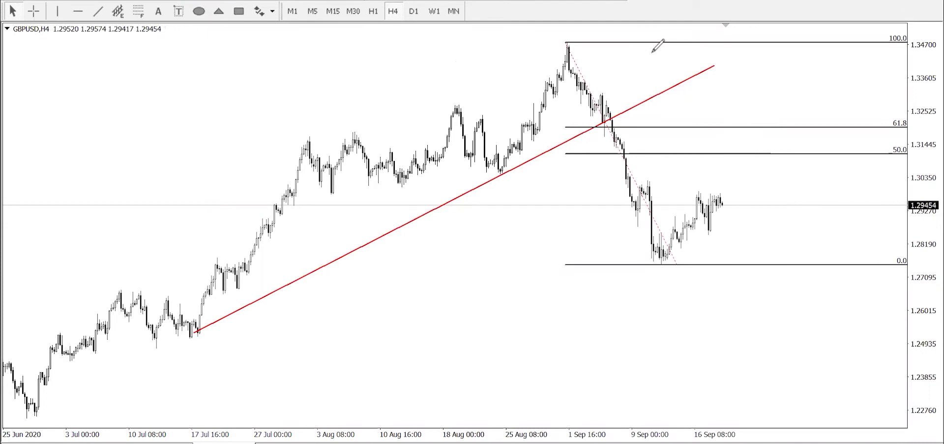
Step: Sketch arcs over the 18 Aug and 1 Sep peaks and a projected rise to 61.8
mouse_move(439, 117)
left_mouse_down()
mouse_move(462, 99)
mouse_move(481, 112)
left_mouse_up()
left_click_drag(720, 116, 720, 125)
left_click_drag(743, 101, 761, 122)
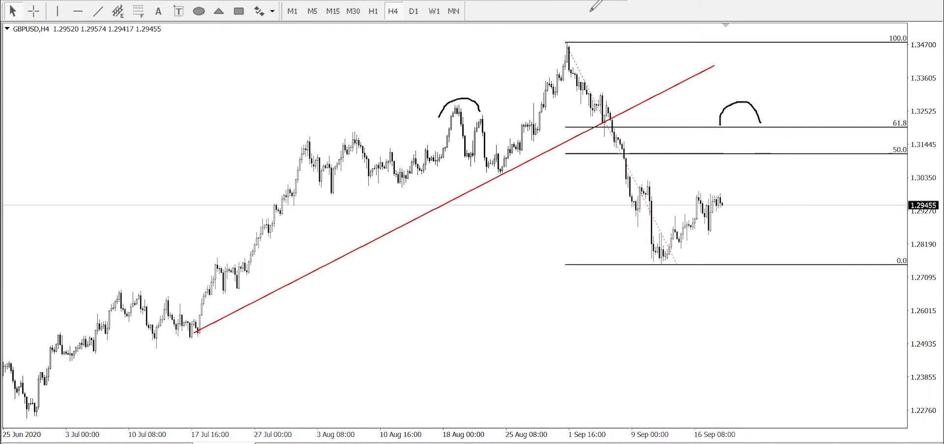
left_click_drag(552, 57, 581, 59)
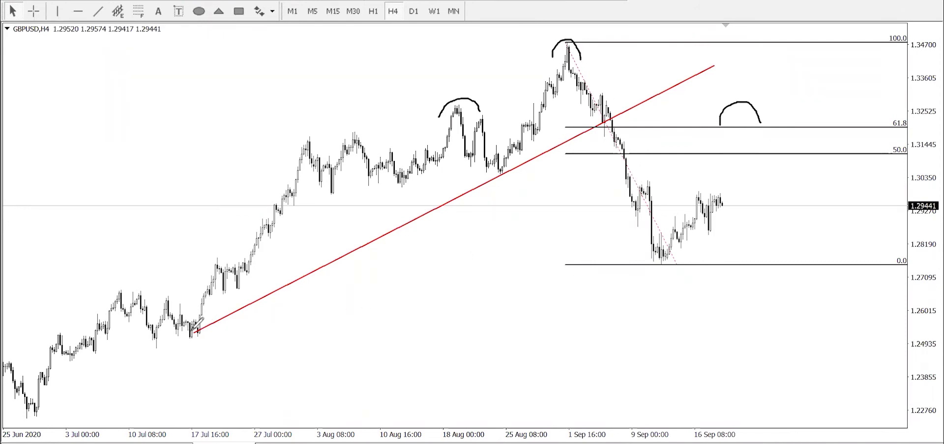
mouse_move(195, 332)
left_mouse_down()
mouse_move(276, 211)
mouse_move(310, 141)
left_mouse_up()
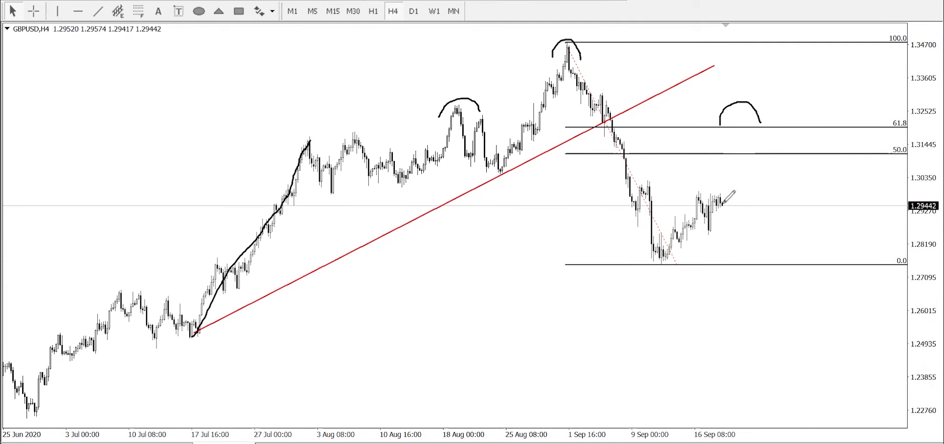
mouse_move(723, 207)
left_mouse_down()
mouse_move(744, 123)
mouse_move(815, 318)
left_mouse_up()
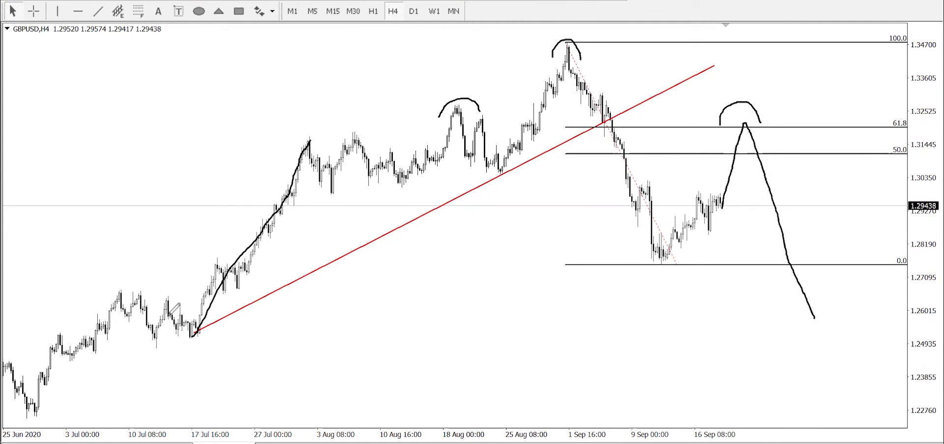
left_click_drag(181, 325, 213, 323)
Step: Clear sketches and draw teal rectangle zones at the mid-July low and around 1.3145
key("e")
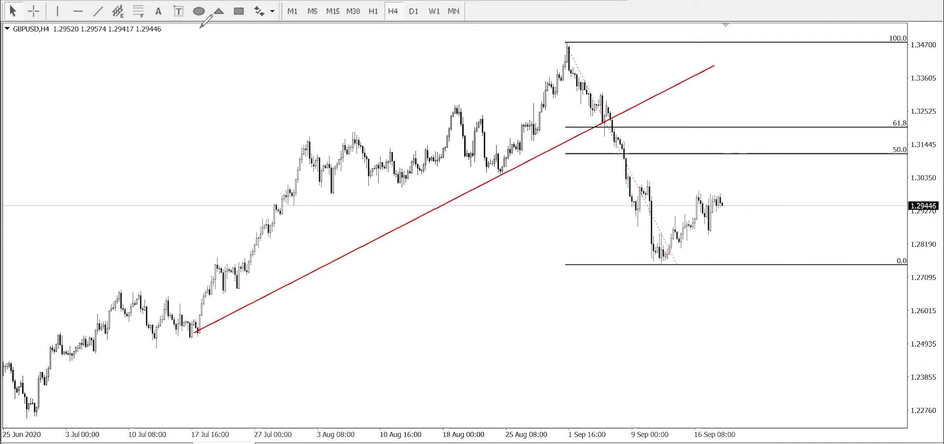
left_click(239, 11)
left_click_drag(190, 337, 896, 323)
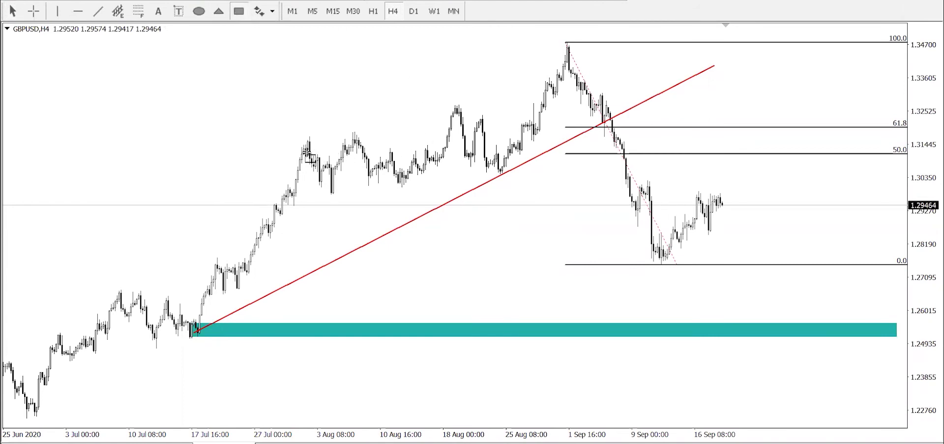
mouse_move(307, 151)
left_mouse_down()
mouse_move(462, 123)
mouse_move(892, 141)
left_mouse_up()
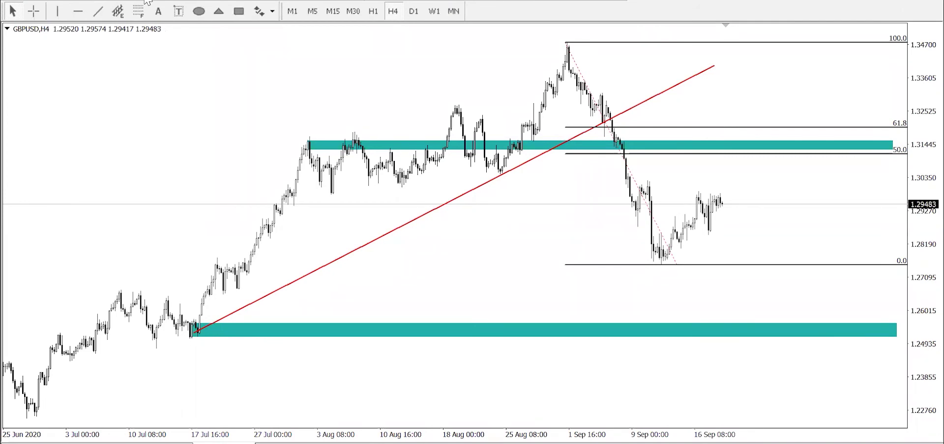
Step: Draw arches over the 18 Aug, 3 Aug, 1 Sep peaks and 50.0–61.8 zone, plus a projected path
mouse_move(446, 117)
left_mouse_down()
mouse_move(454, 102)
mouse_move(483, 118)
left_mouse_up()
mouse_move(299, 144)
left_mouse_down()
mouse_move(341, 121)
mouse_move(377, 149)
left_mouse_up()
mouse_move(556, 58)
left_mouse_down()
mouse_move(583, 46)
mouse_move(591, 64)
left_mouse_up()
mouse_move(719, 156)
left_mouse_down()
mouse_move(751, 120)
mouse_move(781, 154)
left_mouse_up()
mouse_move(719, 202)
left_mouse_down()
mouse_move(742, 130)
mouse_move(790, 322)
left_mouse_up()
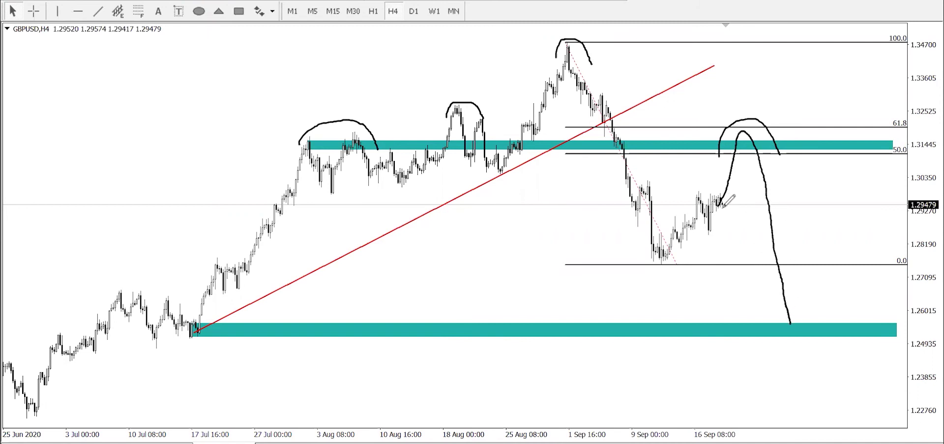
Step: Sketch an up-and-down path and a direct drop from the latest candles to the 1.2550 zone
mouse_move(721, 199)
left_mouse_down()
mouse_move(745, 131)
mouse_move(765, 169)
mouse_move(790, 323)
left_mouse_up()
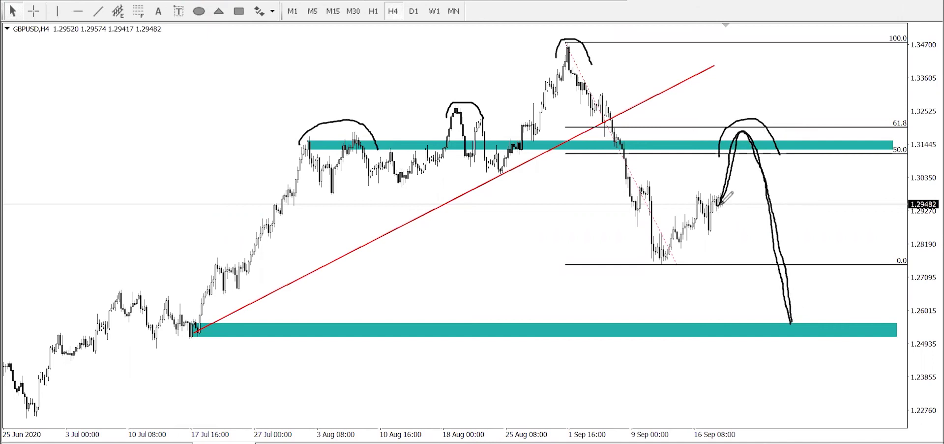
left_click_drag(721, 203, 759, 324)
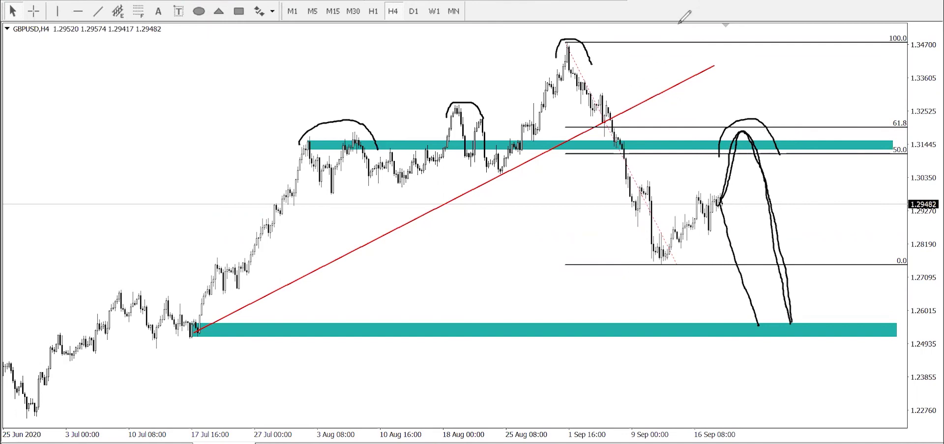
right_click(659, 271)
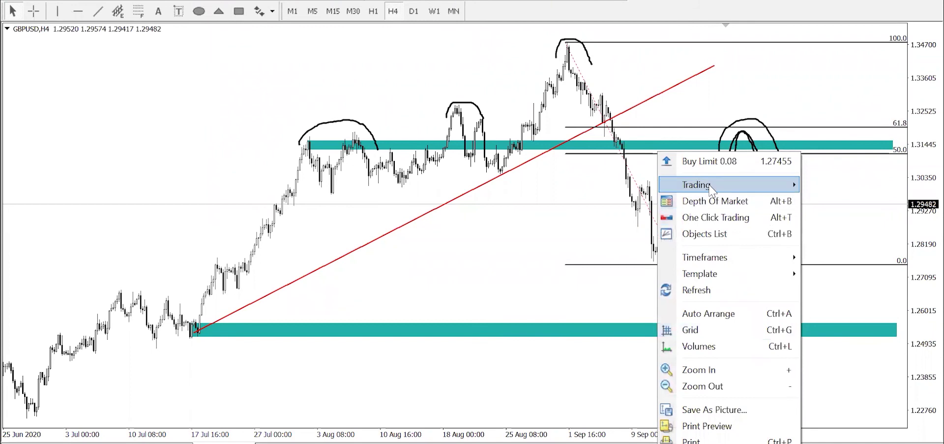
mouse_move(780, 187)
left_click(659, 287)
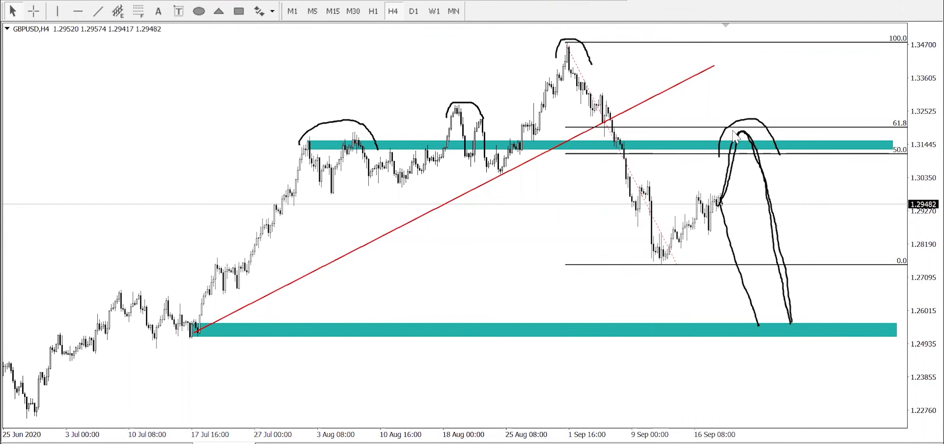
Step: Draw two right-pointing arrows near 1.3290, one up from 61.8, and one down to 1.2550
left_click(158, 11)
left_click_drag(438, 99, 887, 99)
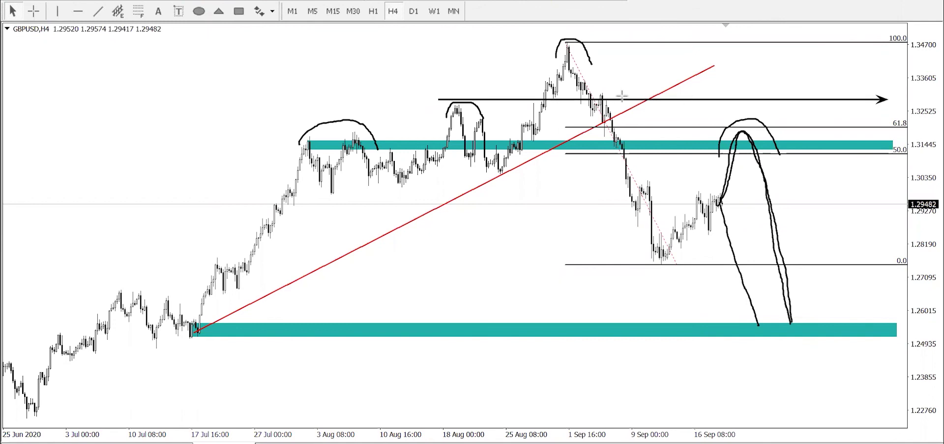
left_click_drag(593, 92, 872, 89)
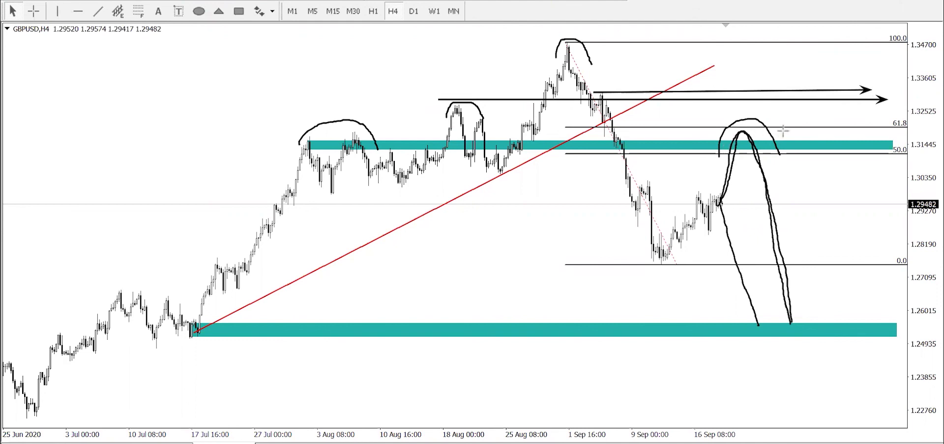
left_click_drag(782, 126, 782, 94)
left_click_drag(793, 122, 797, 131)
left_click_drag(805, 262, 810, 323)
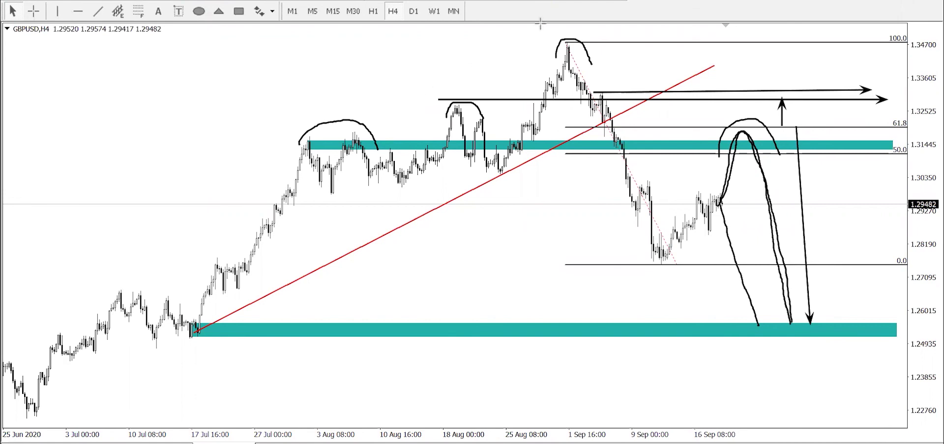